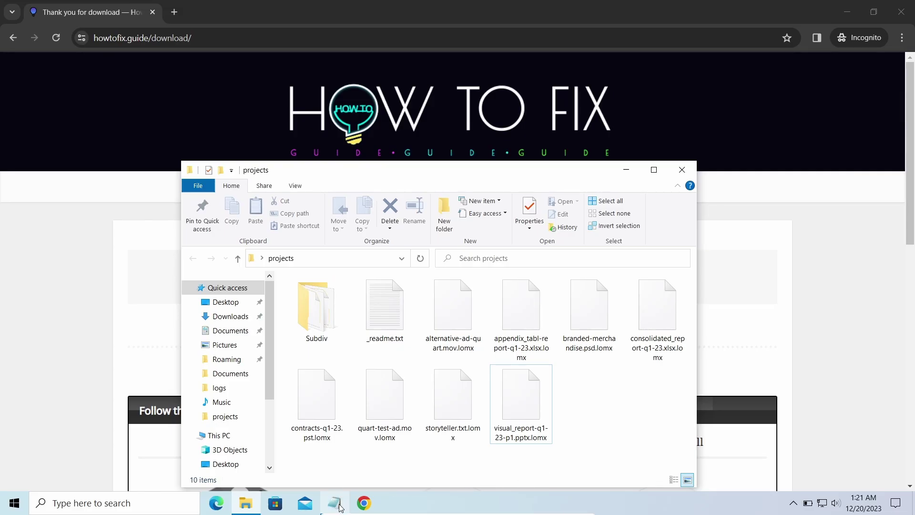
Review the _readme.txt ransom note and the four encrypted files in the folder
left_click(336, 504)
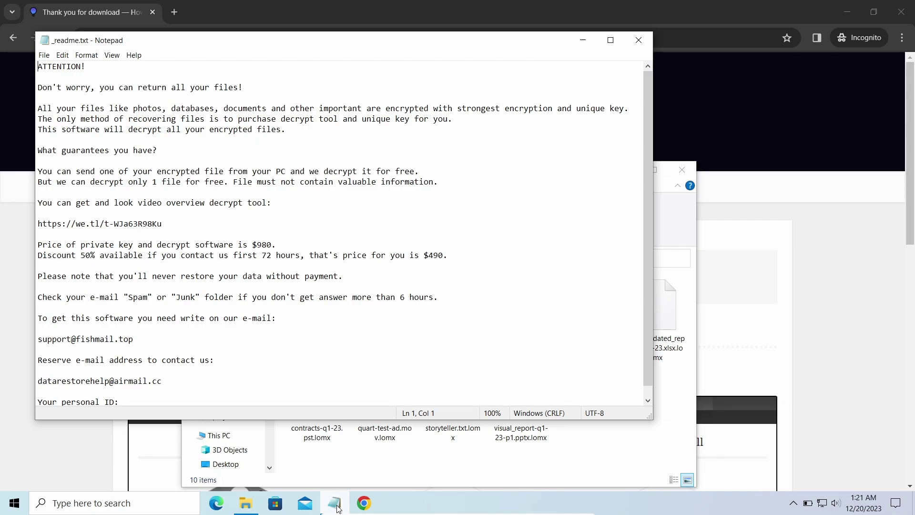
left_click(336, 504)
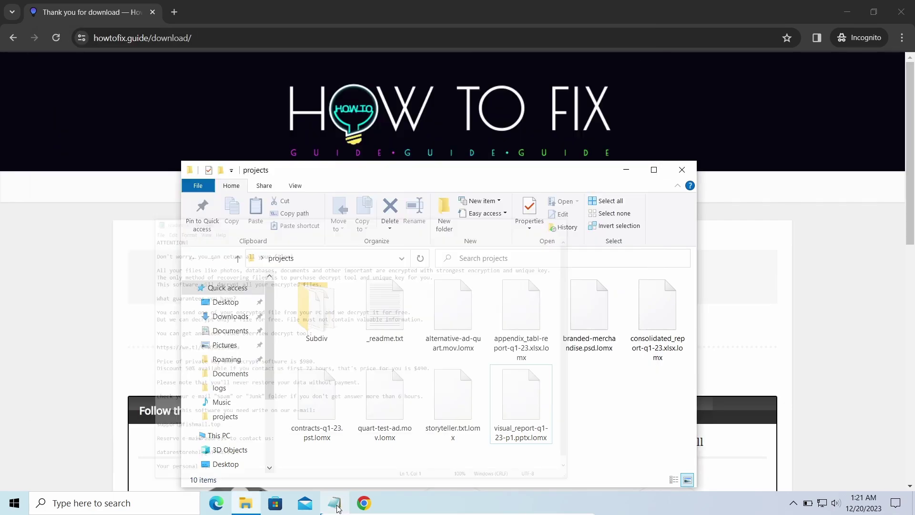
left_click_drag(318, 462, 606, 392)
left_click(649, 391)
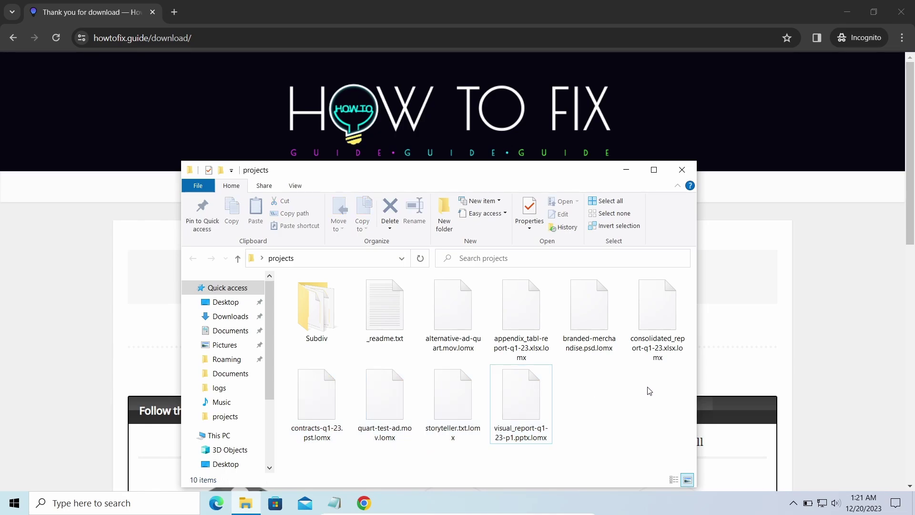
Scroll through the family:djvu results showing DJVU paired with Vidar, SmokeLoader, Amadey and RedLine
left_click(751, 296)
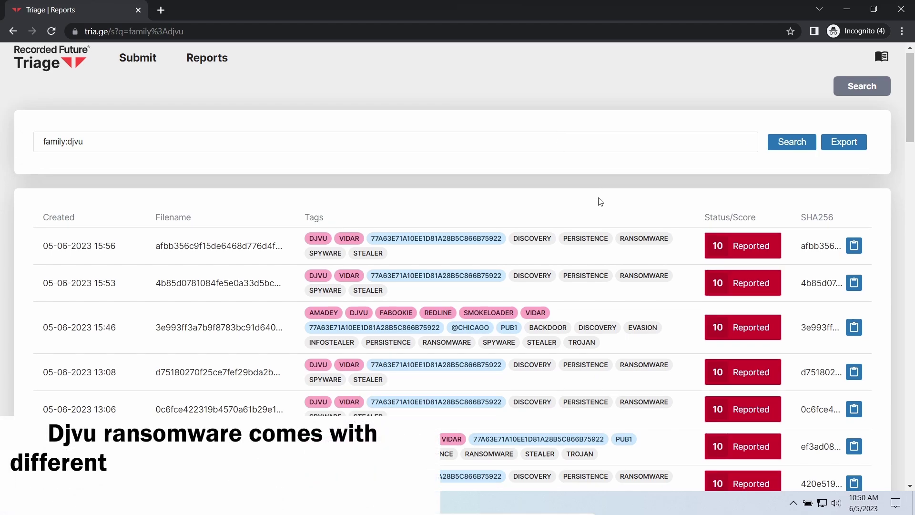
scroll(598, 198, "down", 3)
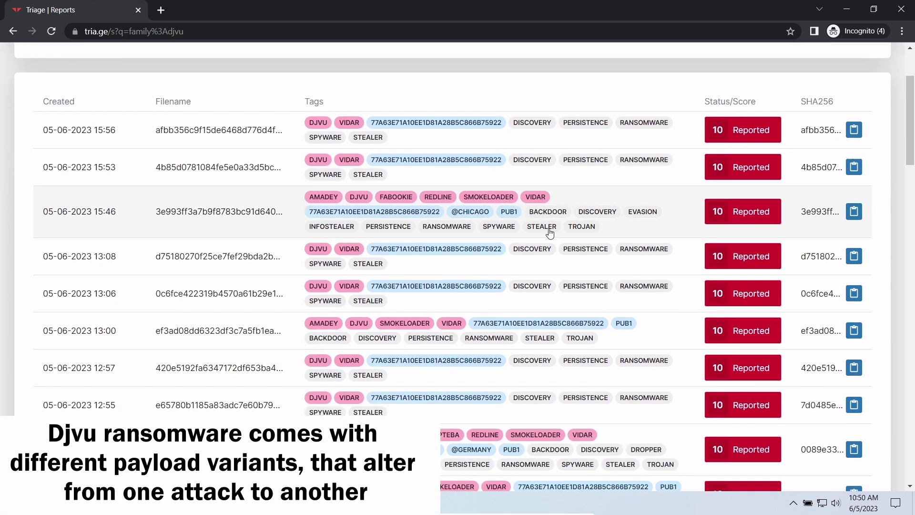
scroll(553, 241, "down", 3)
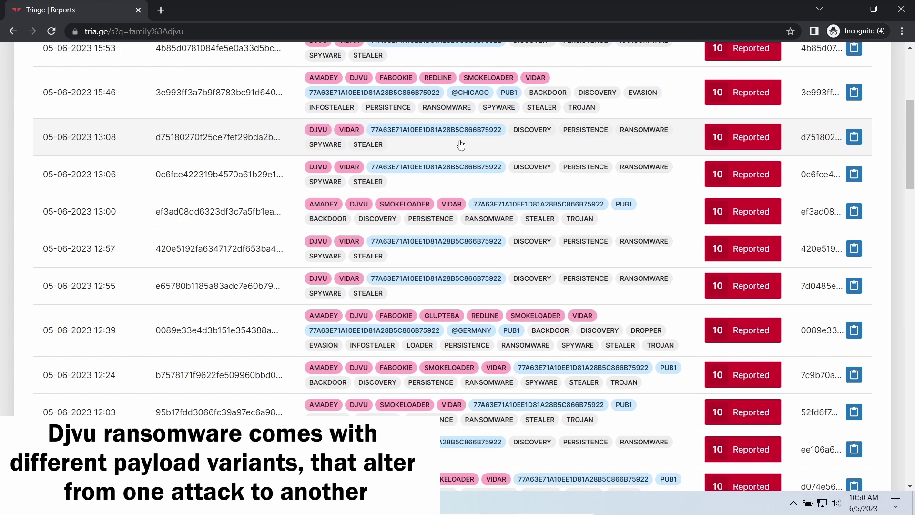
scroll(450, 213, "down", 5)
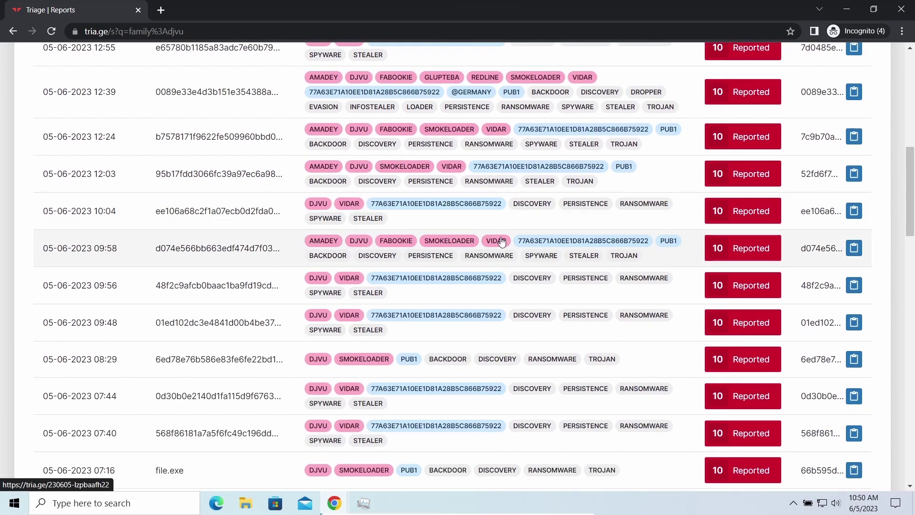
scroll(623, 285, "down", 5)
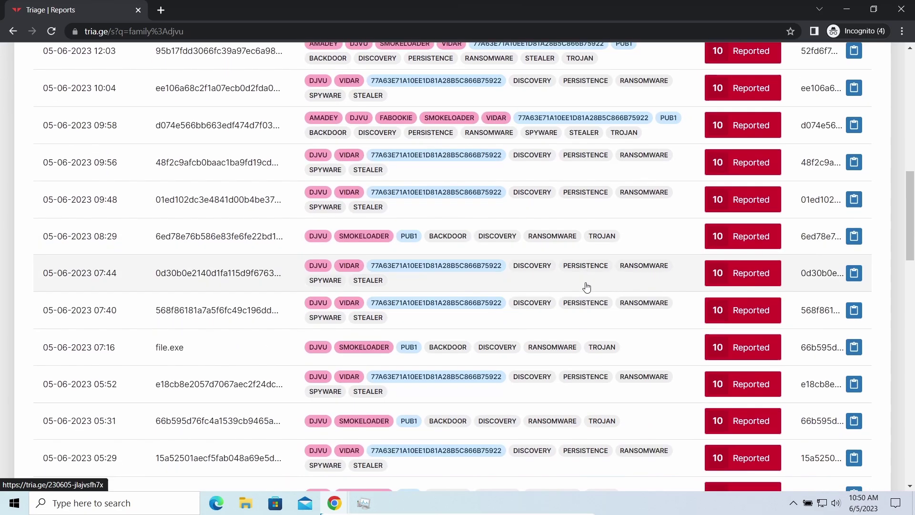
scroll(578, 287, "down", 4)
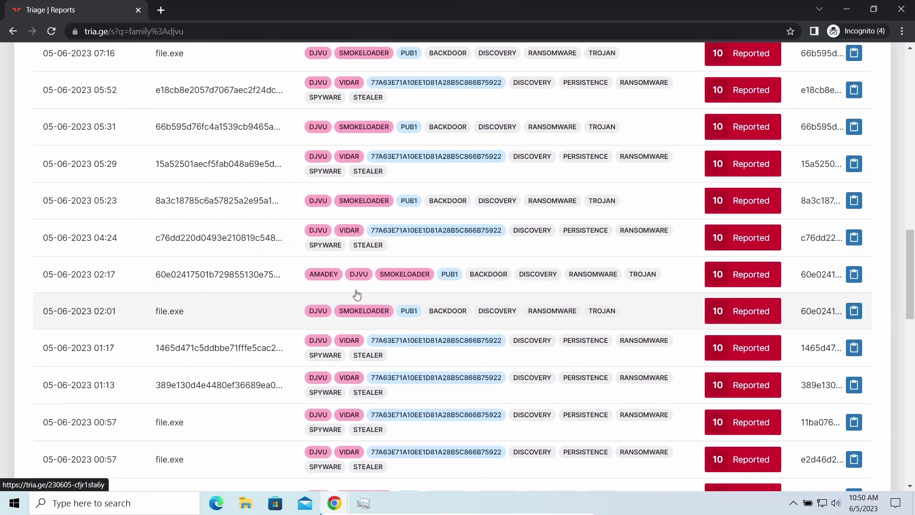
scroll(462, 285, "down", 6)
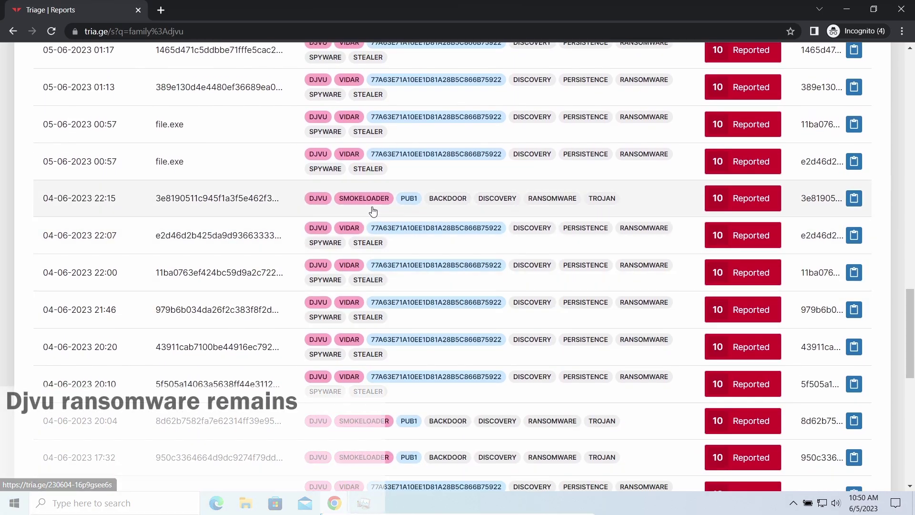
scroll(279, 191, "up", 8)
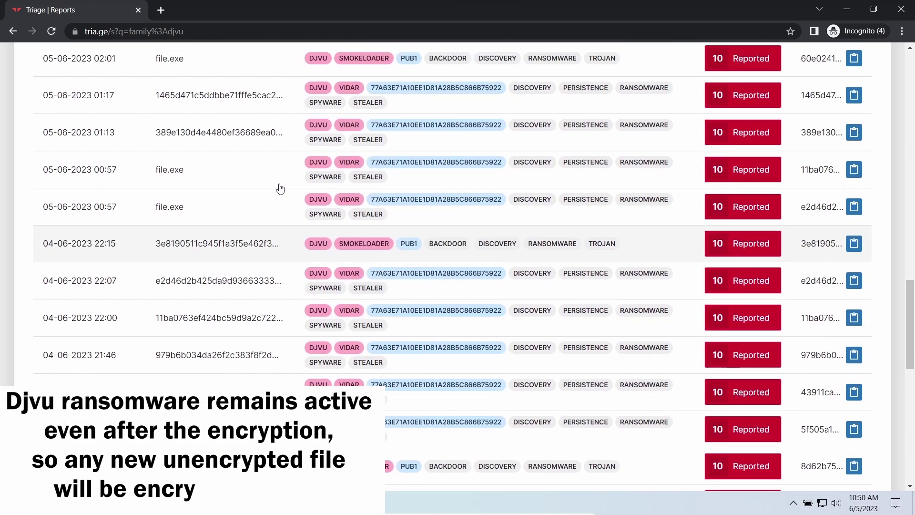
scroll(280, 189, "up", 8)
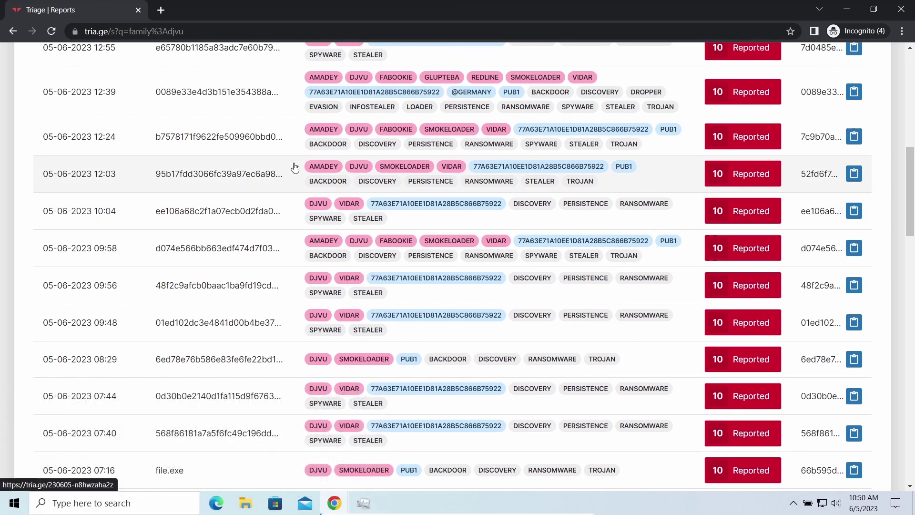
left_click(294, 106)
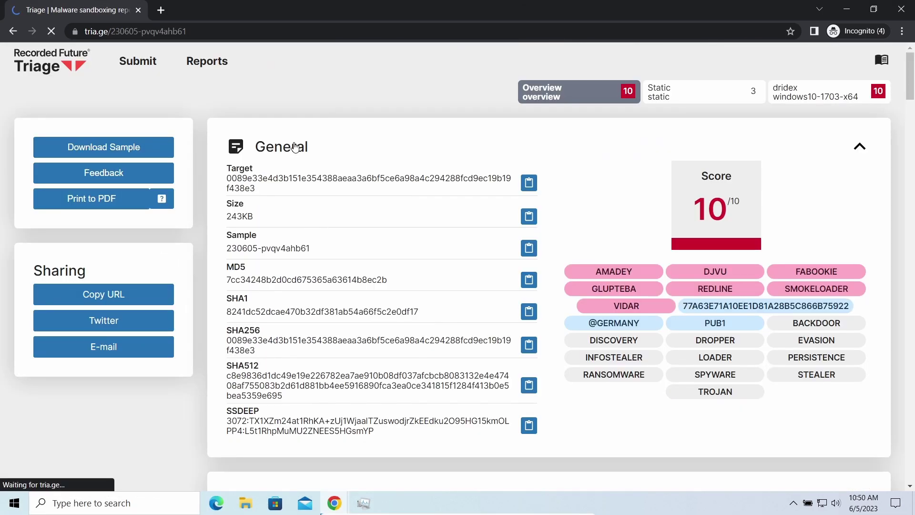
scroll(505, 157, "down", 13)
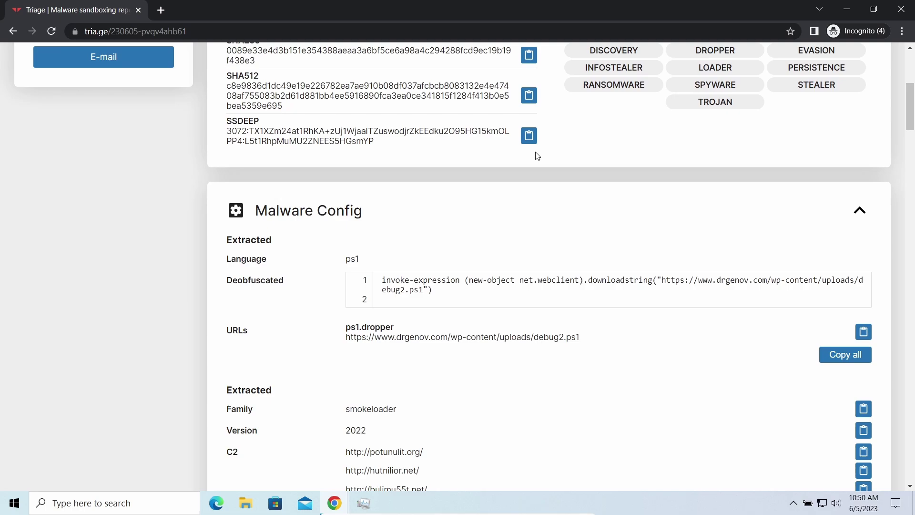
scroll(503, 162, "down", 7)
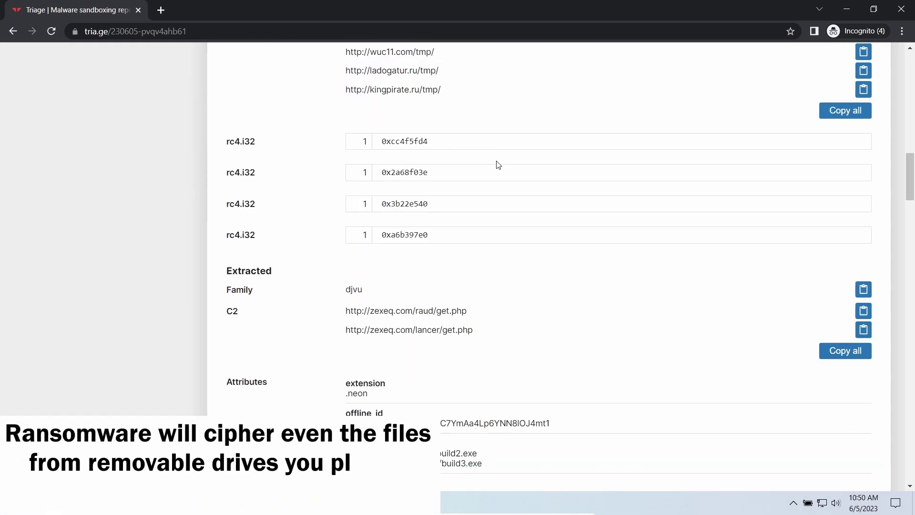
left_click_drag(343, 184, 374, 174)
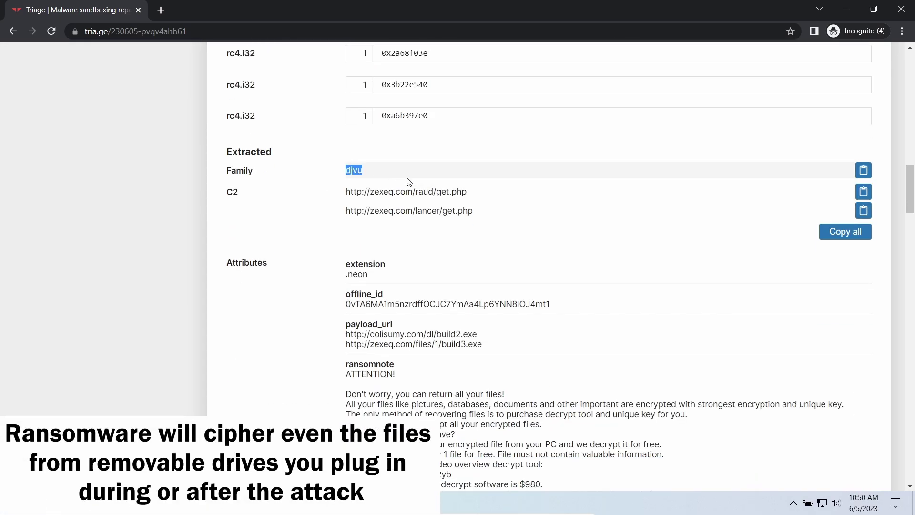
Review the extracted djvu config and highlight both djvu C2 URLs
scroll(353, 215, "down", 9)
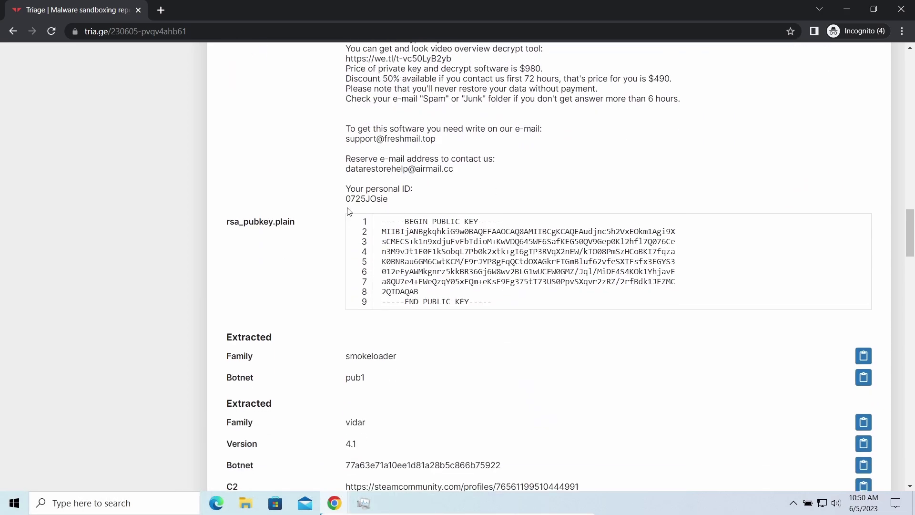
scroll(349, 212, "down", 4)
scroll(338, 208, "up", 3)
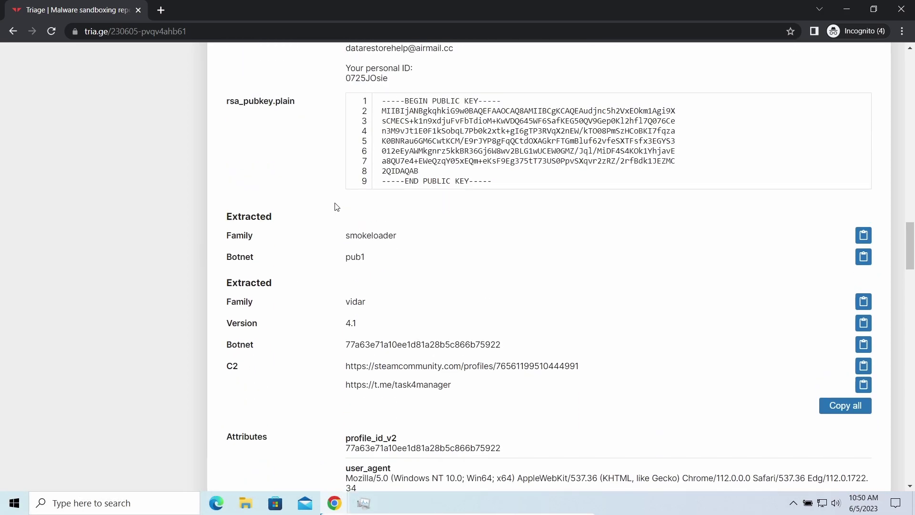
scroll(333, 206, "up", 5)
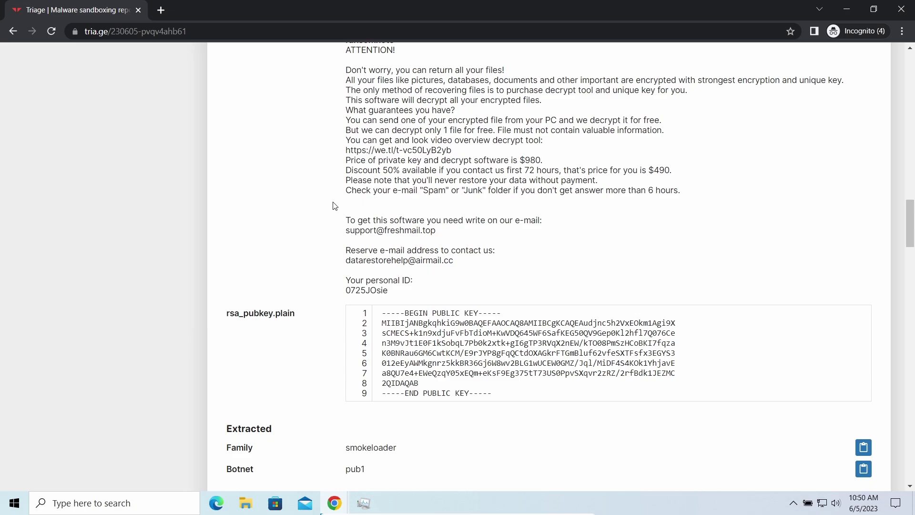
scroll(334, 206, "up", 4)
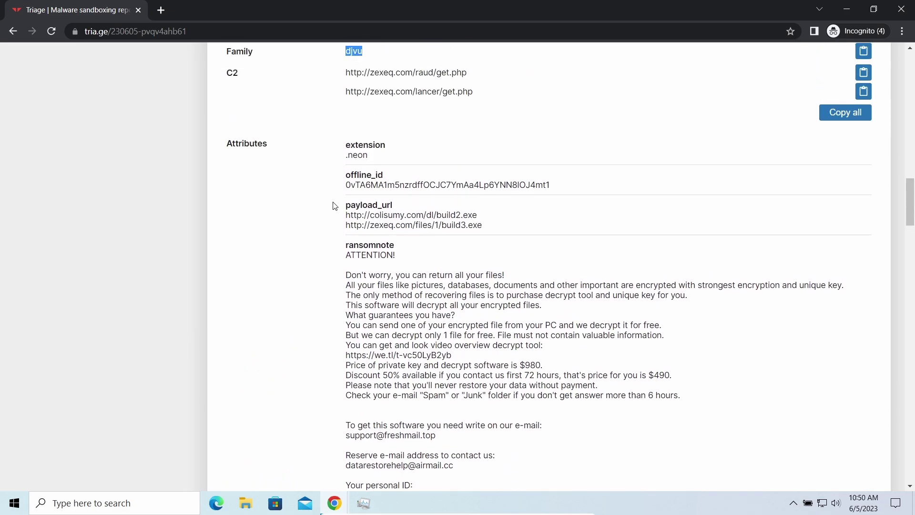
left_click_drag(334, 145, 495, 152)
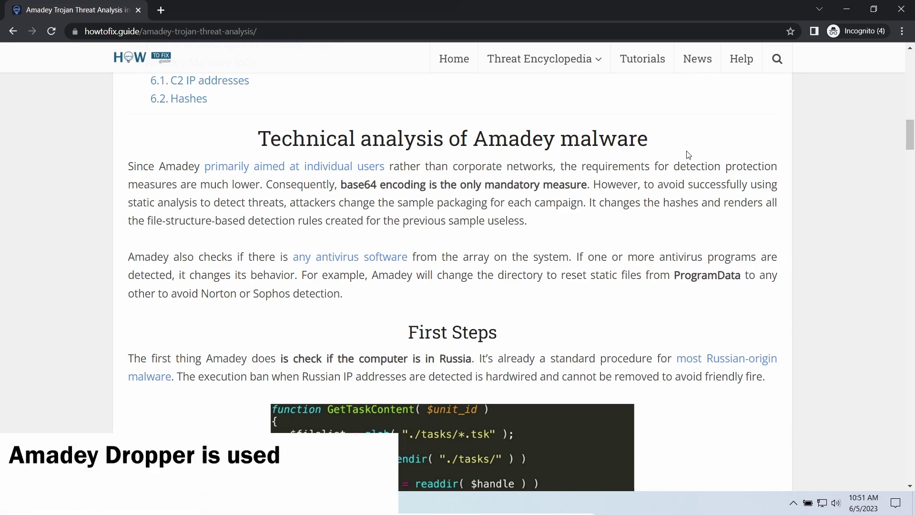
Scroll the Amadey article, highlighting a passage and the POST header lines
scroll(688, 154, "down", 1)
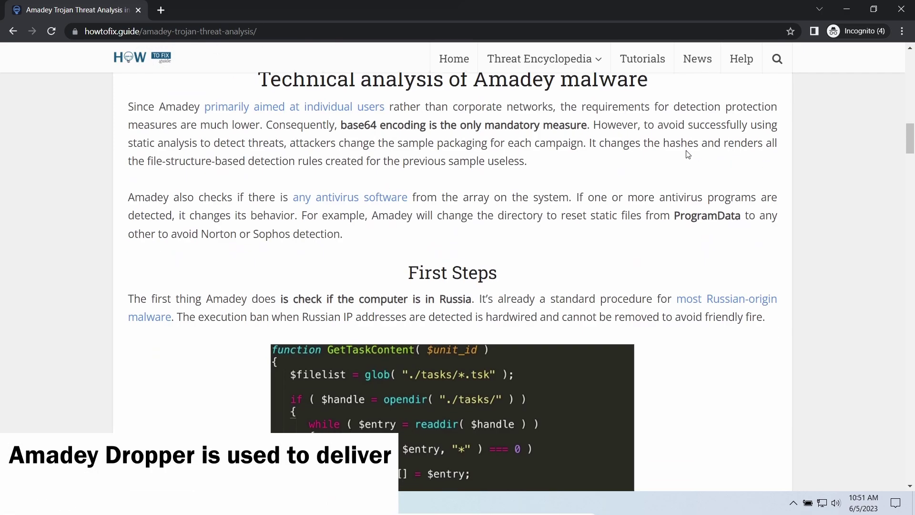
scroll(439, 292, "down", 2)
left_click_drag(280, 180, 459, 180)
left_click(456, 192)
scroll(236, 217, "down", 6)
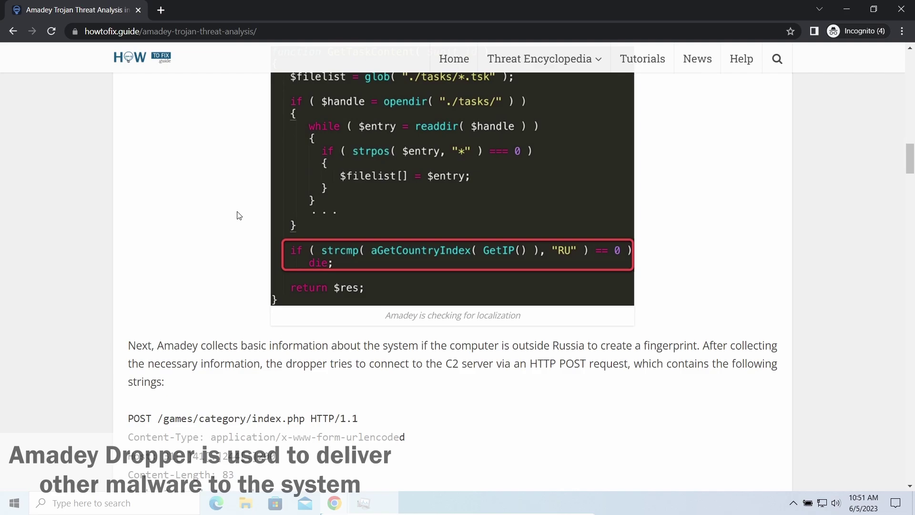
scroll(236, 217, "down", 1)
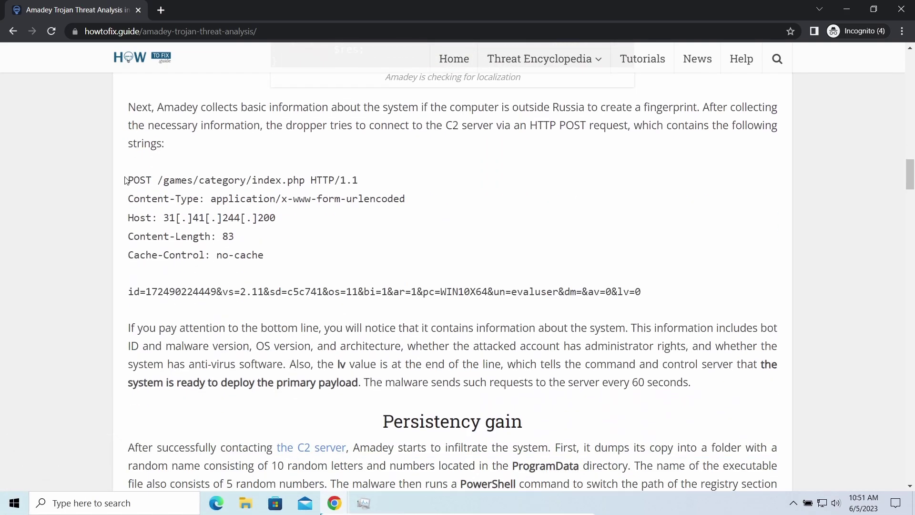
left_click_drag(125, 180, 369, 264)
left_click(289, 311)
Highlight the whole Malware Delivery paragraph, then clear the selection
scroll(289, 313, "down", 1)
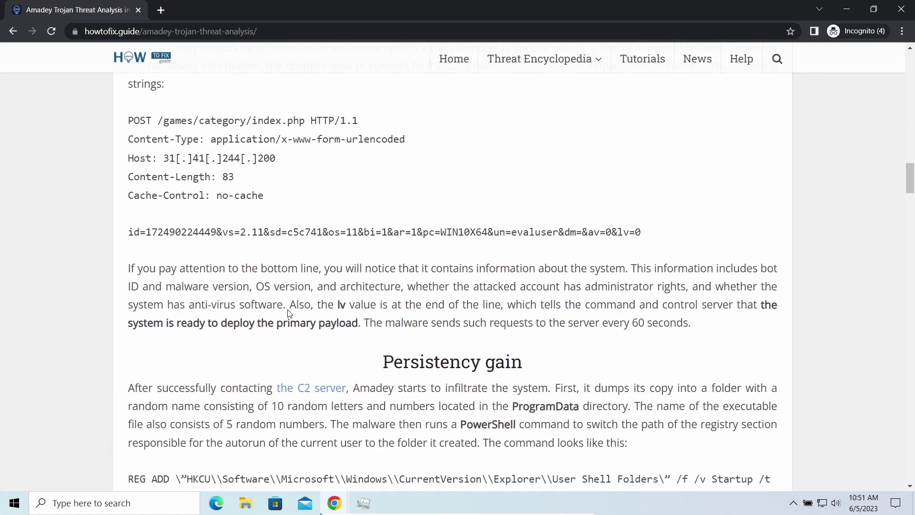
scroll(267, 300, "down", 6)
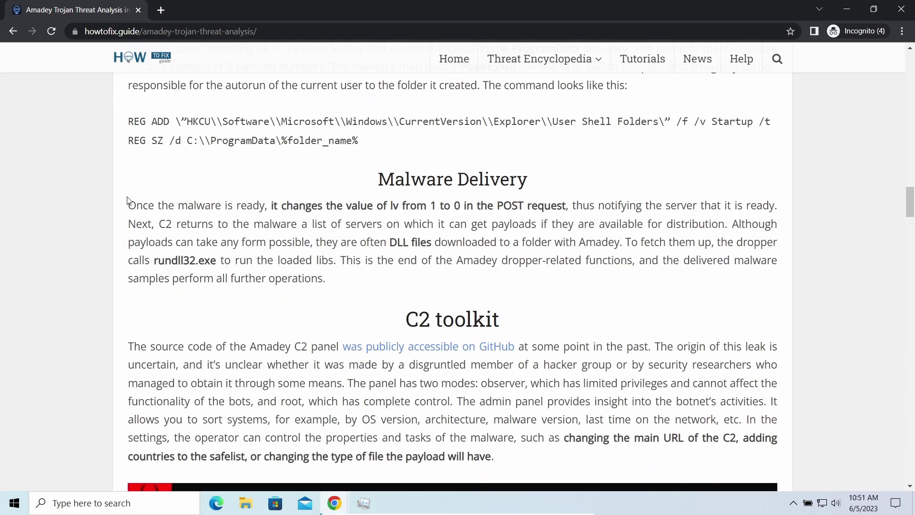
left_click_drag(261, 208, 533, 280)
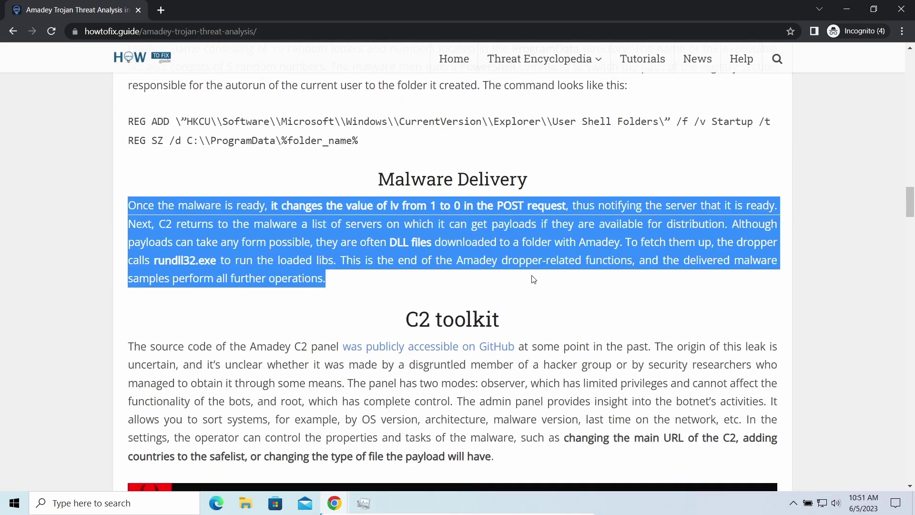
left_click(365, 366)
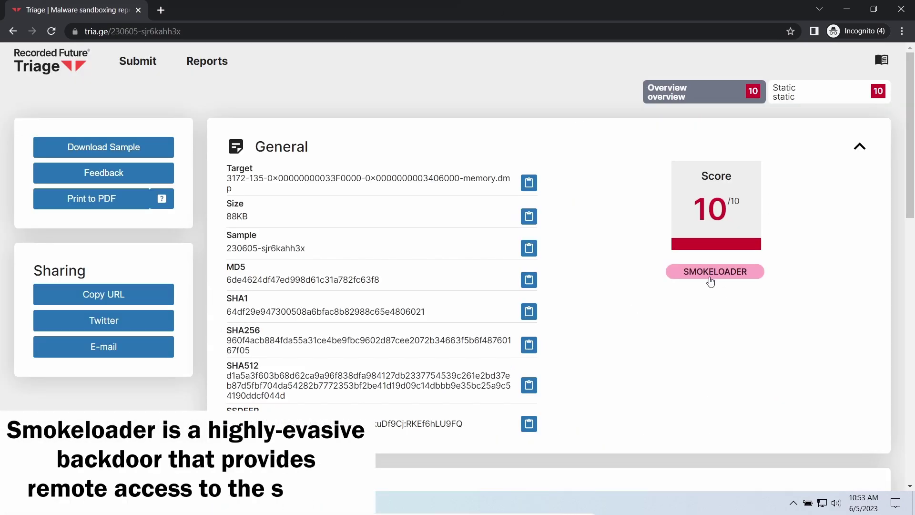
Highlight the first three SmokeLoader C2 addresses, review Tasks, then return to the report's top
scroll(614, 303, "down", 6)
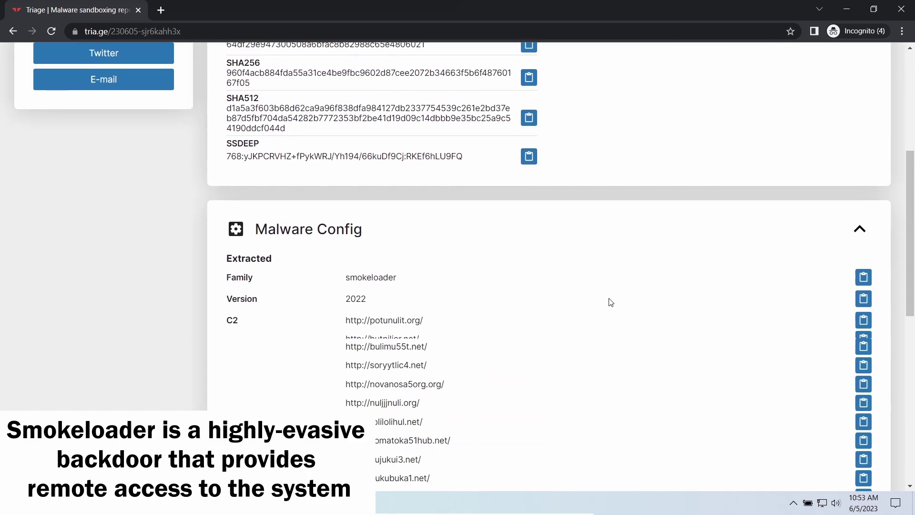
left_click_drag(344, 288, 452, 325)
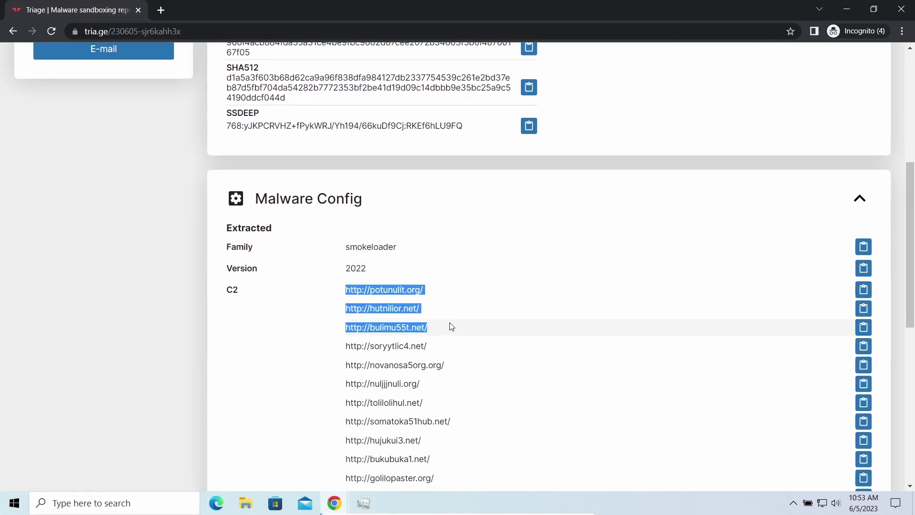
left_click(565, 224)
scroll(542, 311, "down", 6)
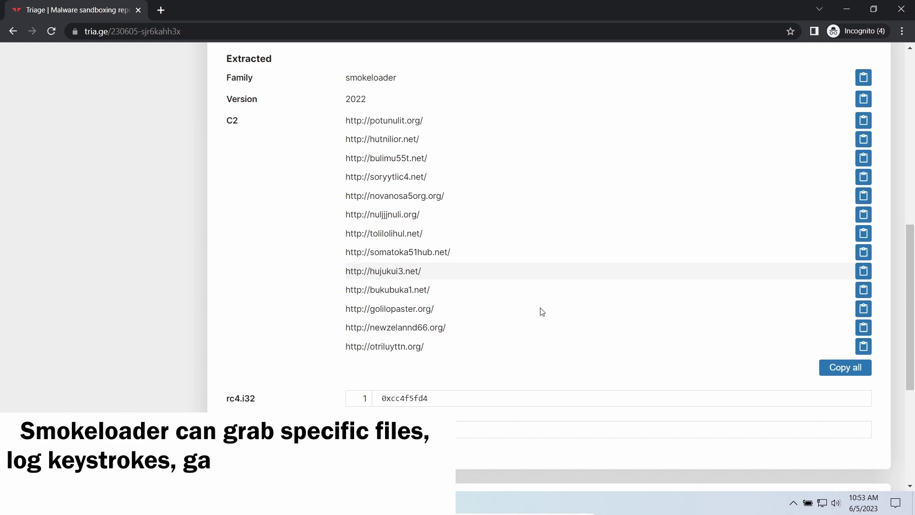
scroll(534, 310, "down", 2)
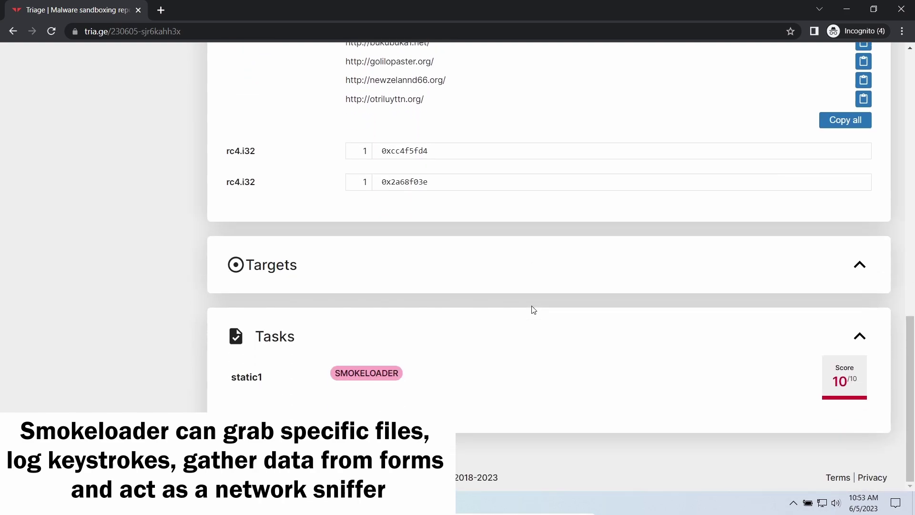
scroll(533, 311, "up", 11)
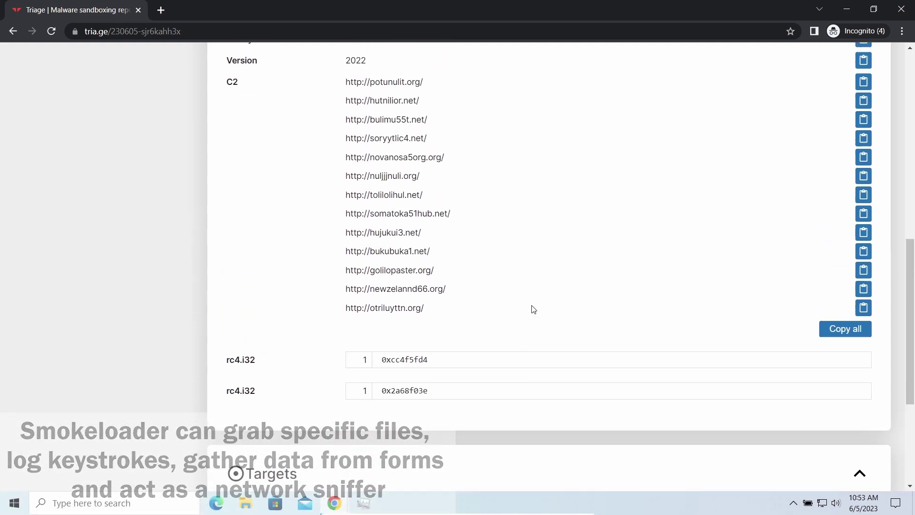
scroll(532, 309, "up", 3)
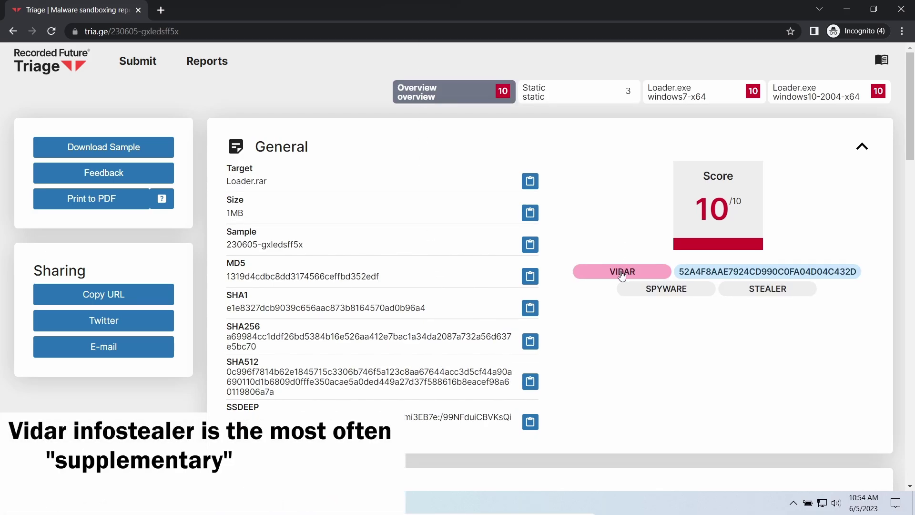
Highlight the Vidar C2 addresses, then scroll through Targets and signatures to the MITRE ATT&CK matrix
scroll(580, 337, "down", 5)
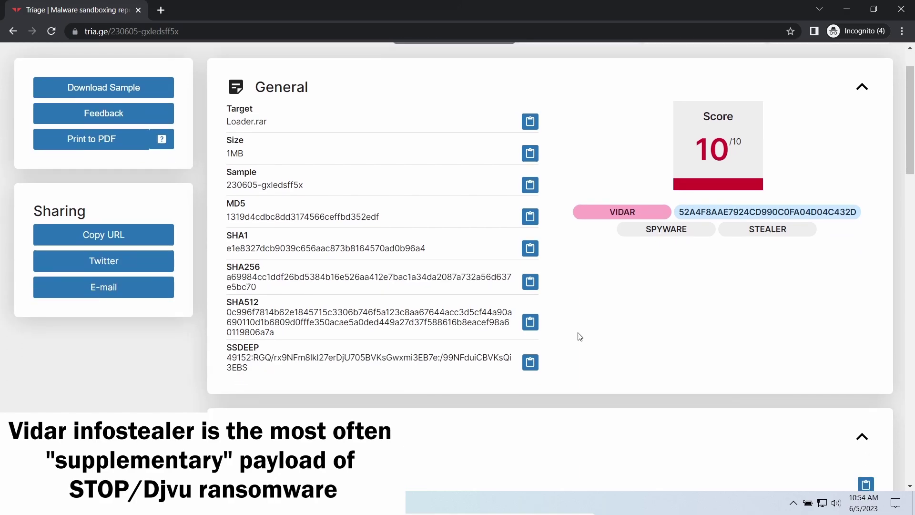
scroll(573, 333, "down", 3)
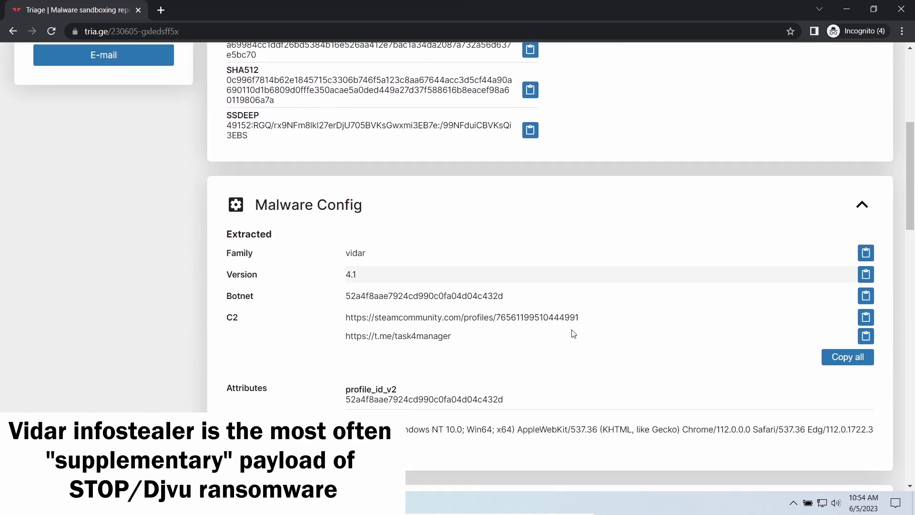
left_click_drag(341, 252, 480, 271)
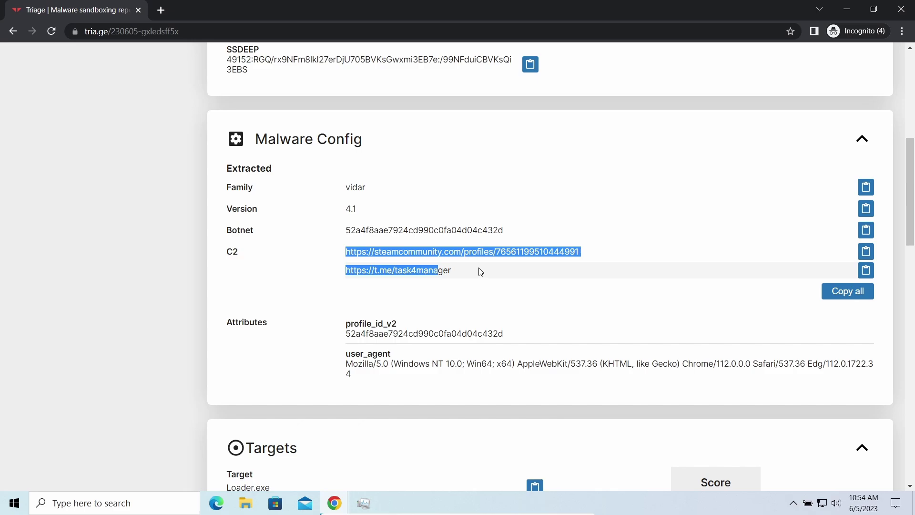
left_click(498, 295)
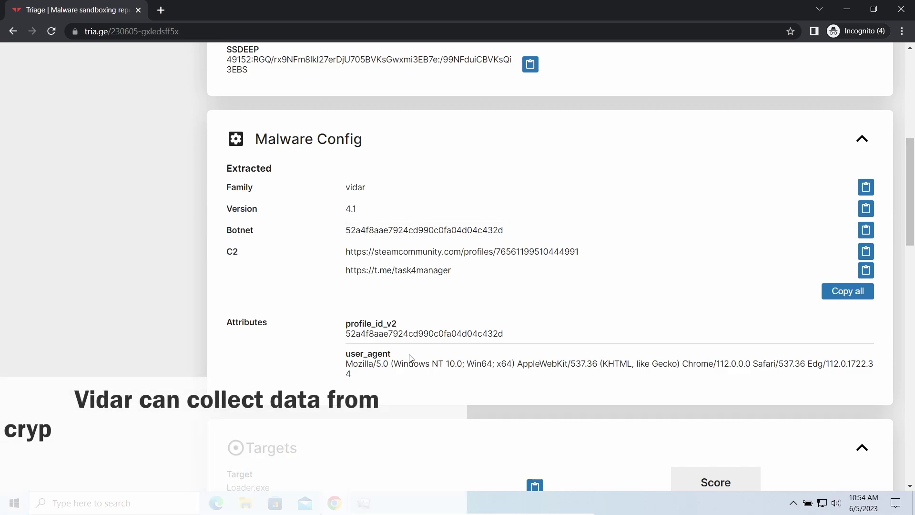
scroll(498, 349, "down", 1)
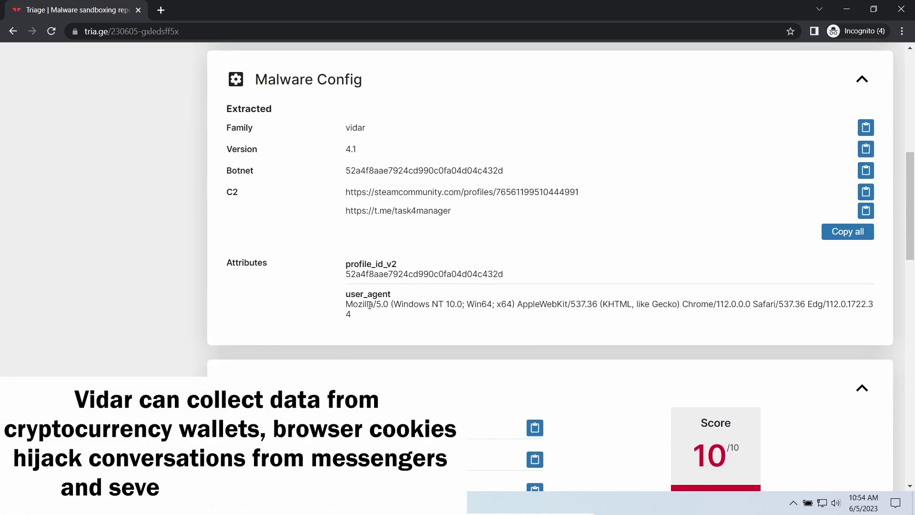
scroll(479, 337, "down", 5)
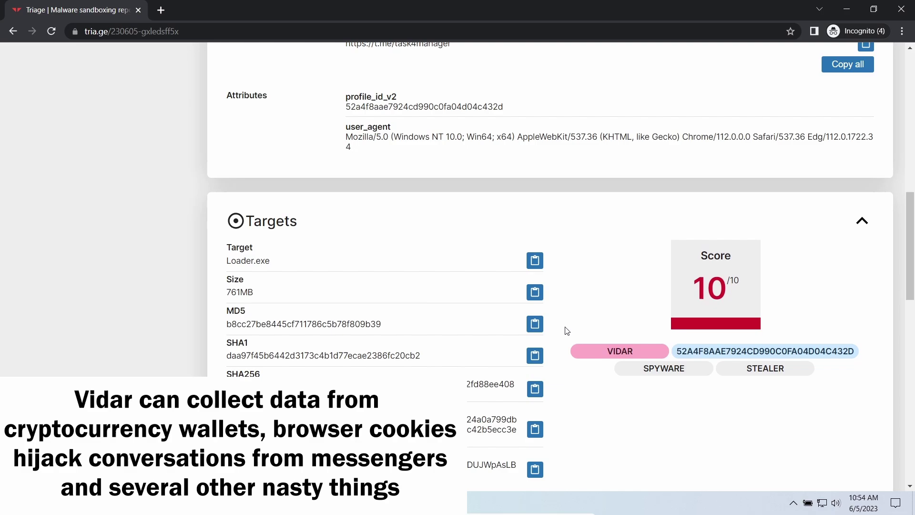
scroll(567, 330, "down", 4)
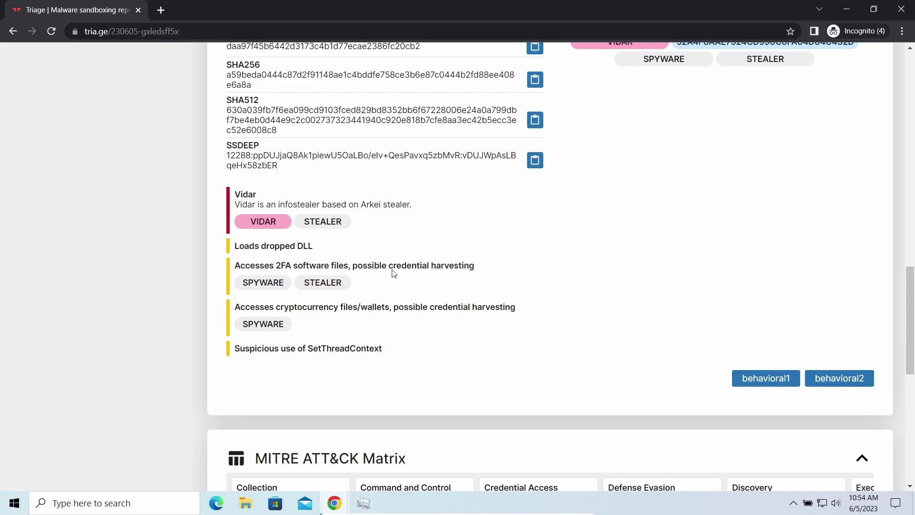
scroll(403, 337, "down", 5)
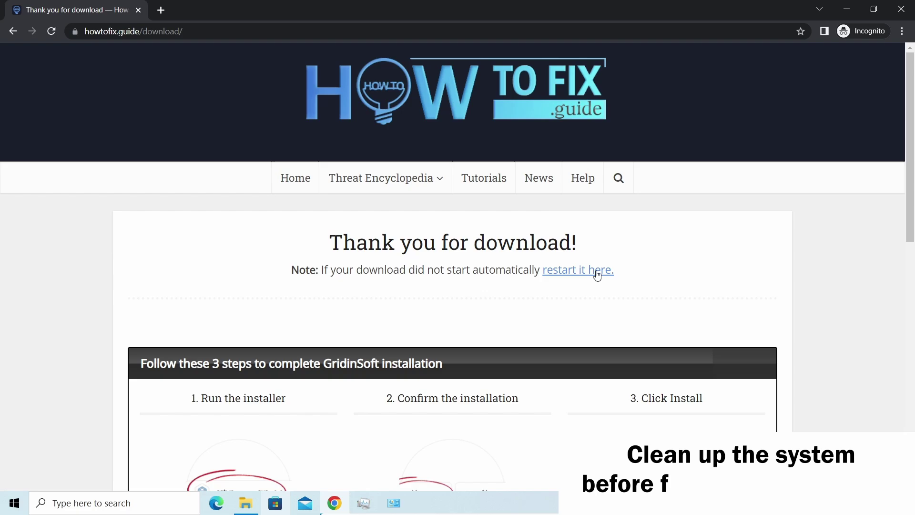
Restart the setup-gridinsoft-fix.exe download, keep the file, and launch it
left_click(593, 276)
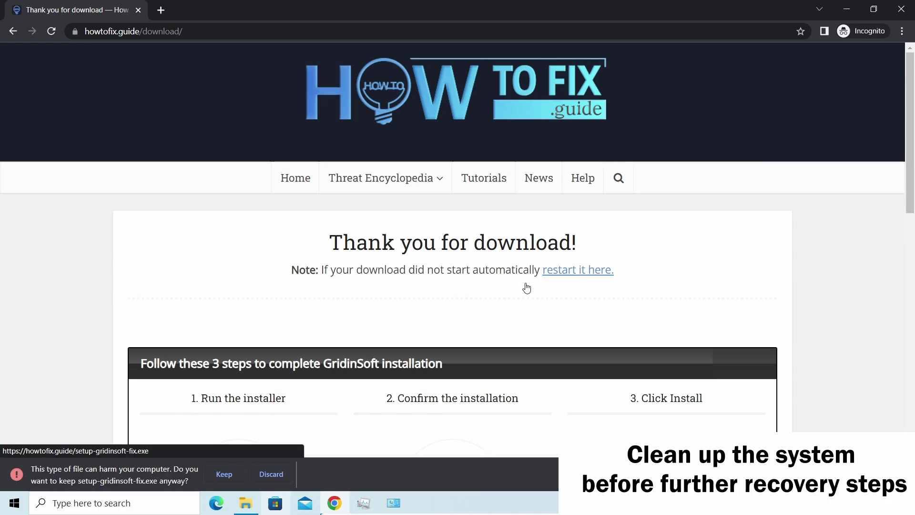
left_click(225, 473)
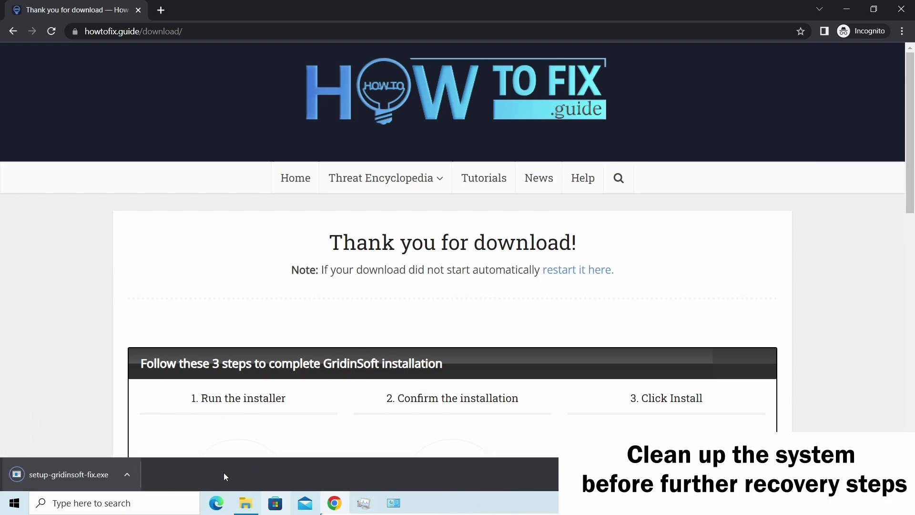
left_click(76, 470)
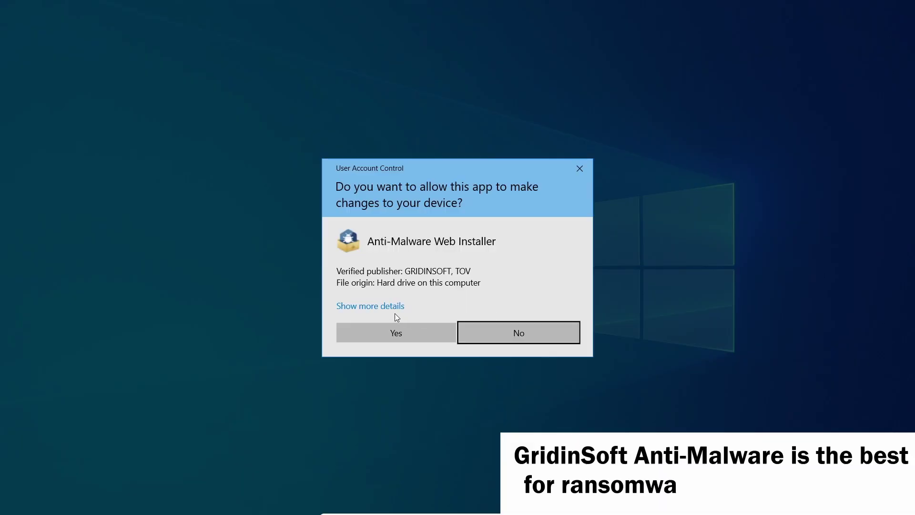
Approve the UAC prompt and start installing GridinSoft Anti-Malware
left_click(394, 331)
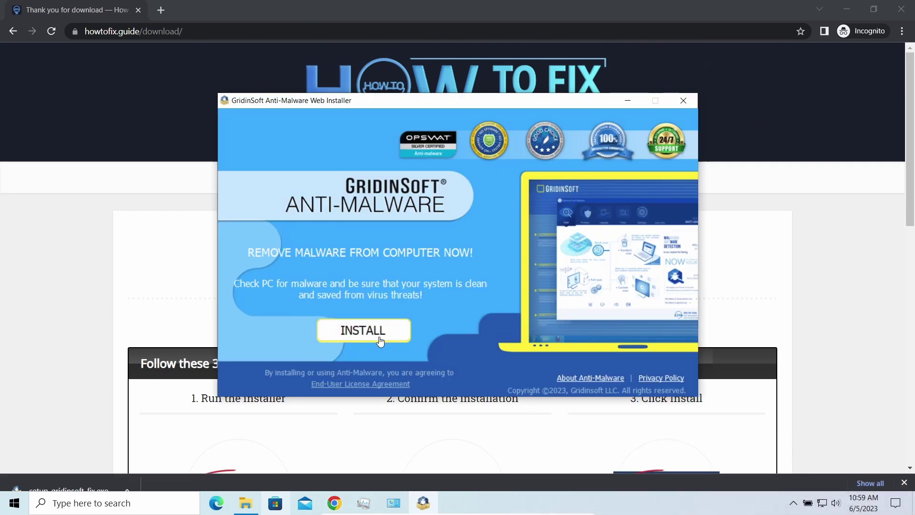
left_click(381, 338)
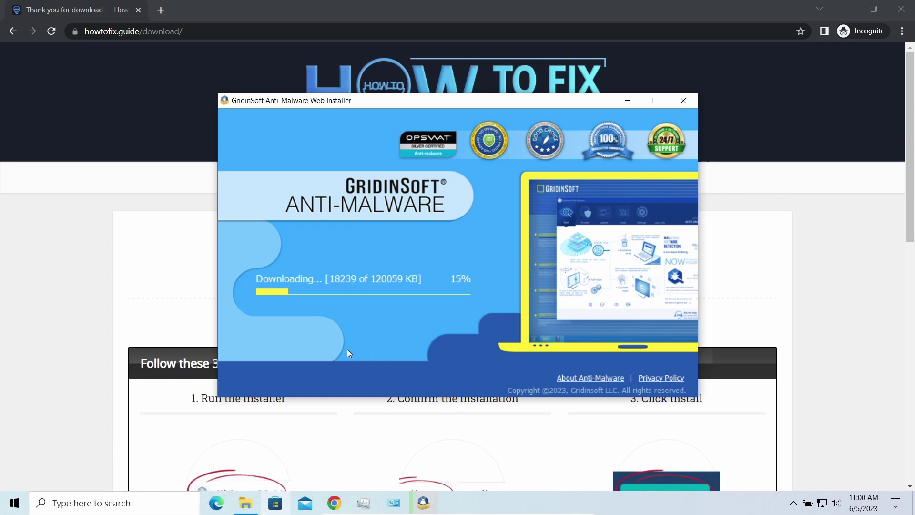
Rename removal.mov.neon in utils to removal.mov, accept the extension change, and minimize the folder
left_click(248, 502)
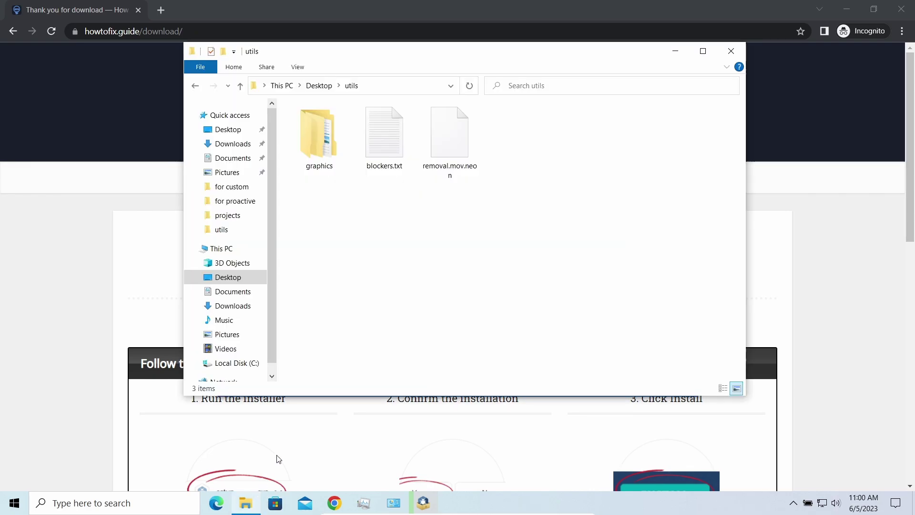
left_click(448, 162)
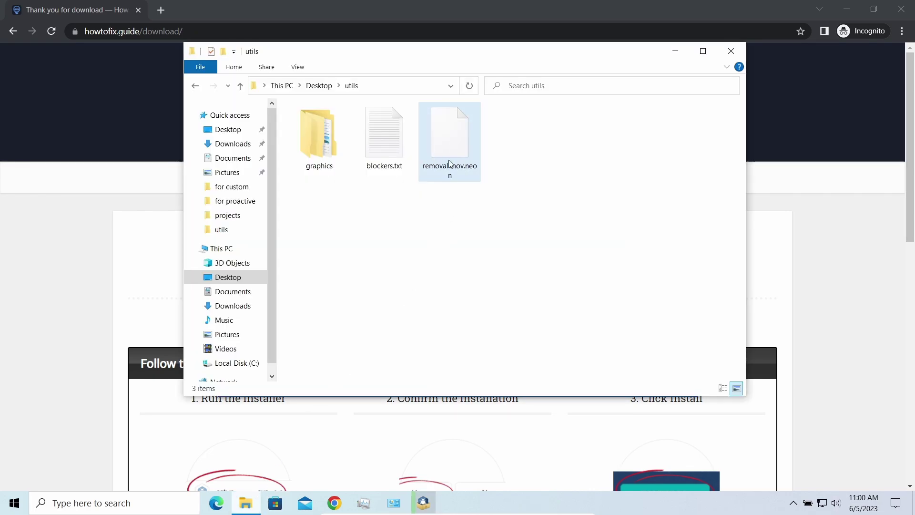
left_click(476, 177)
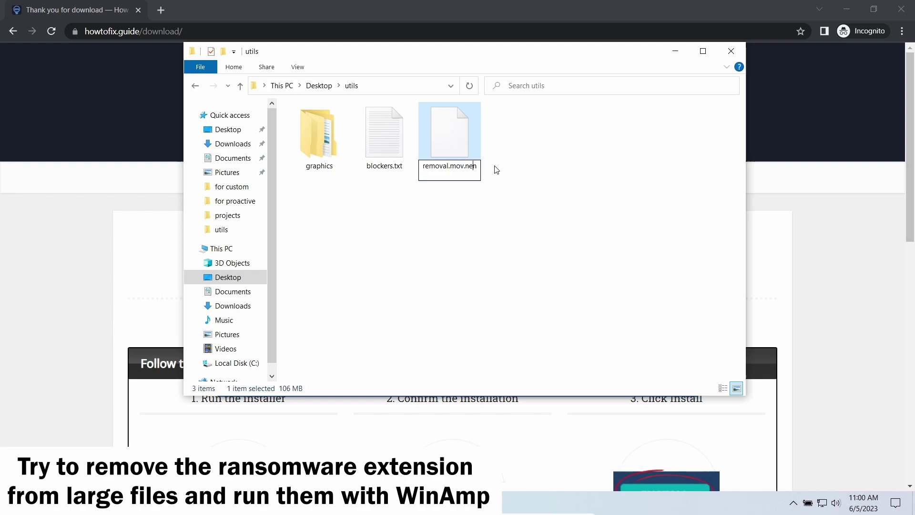
key("BackSpace")
key("BackSpace")
key("BackSpace")
key("BackSpace")
key("BackSpace")
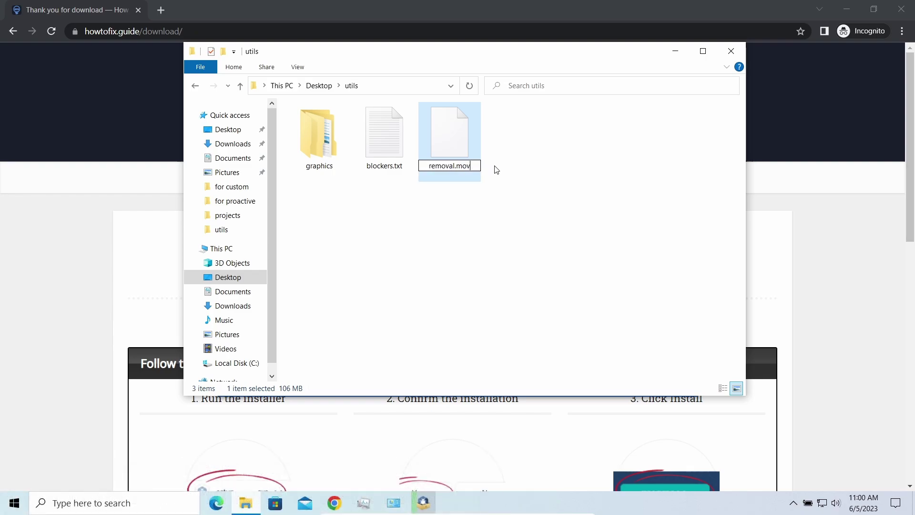
key("Return")
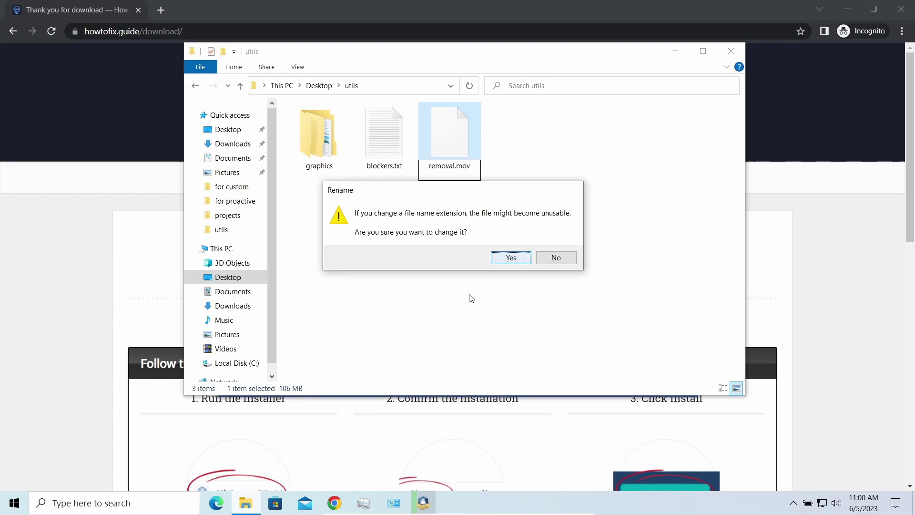
key("Return")
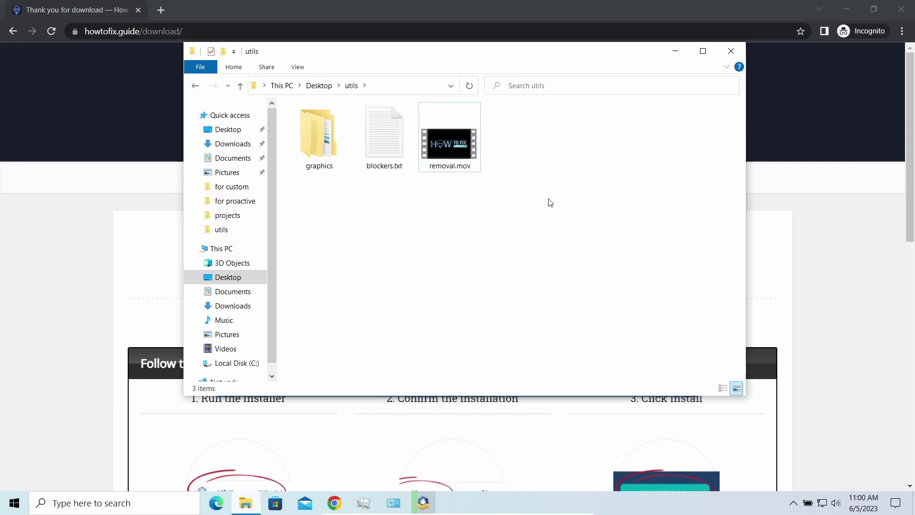
left_click(675, 51)
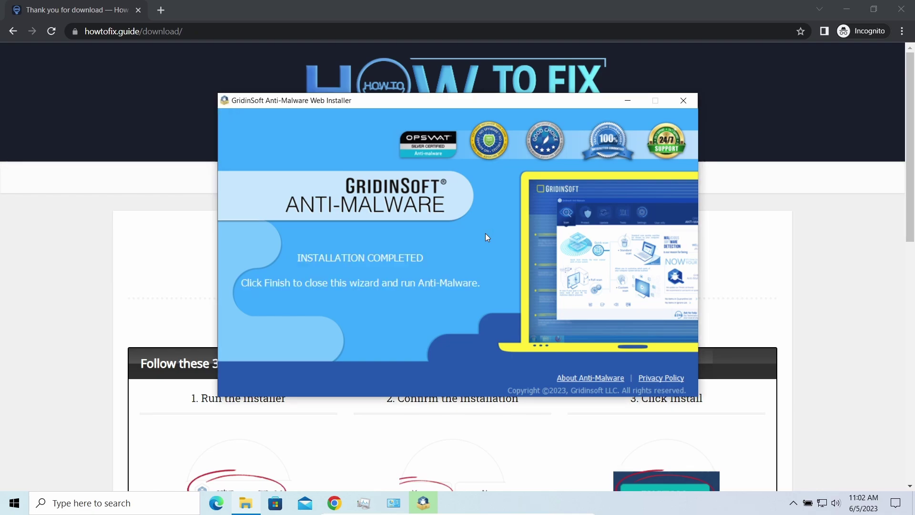
Finish the completed installation to launch GridinSoft Anti-Malware 4.2.79
left_click(362, 330)
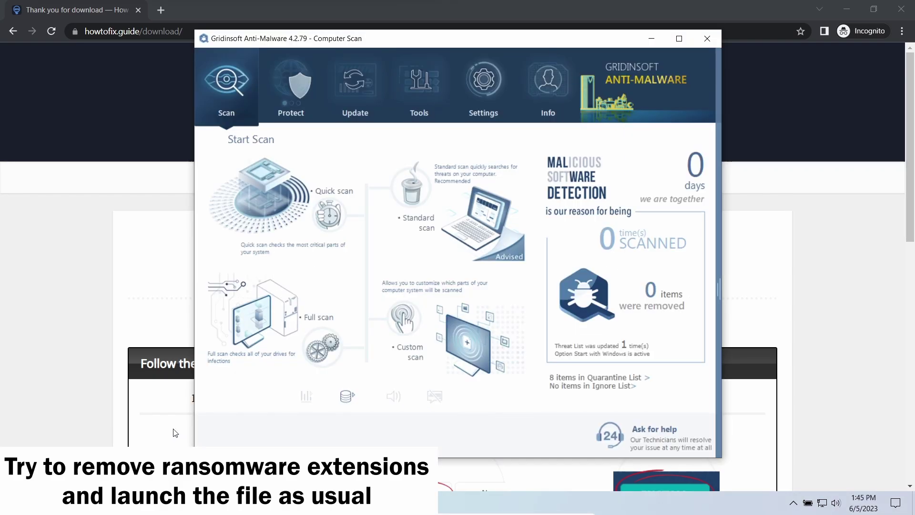
Start a full scan of all drives
left_click(273, 318)
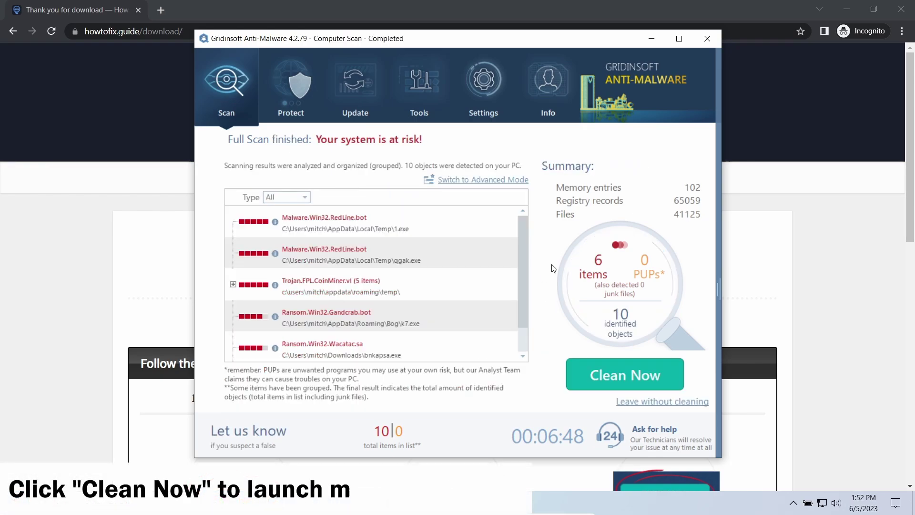
Clean all 10 detected threats and dismiss the completion summary and removal report
left_click(578, 387)
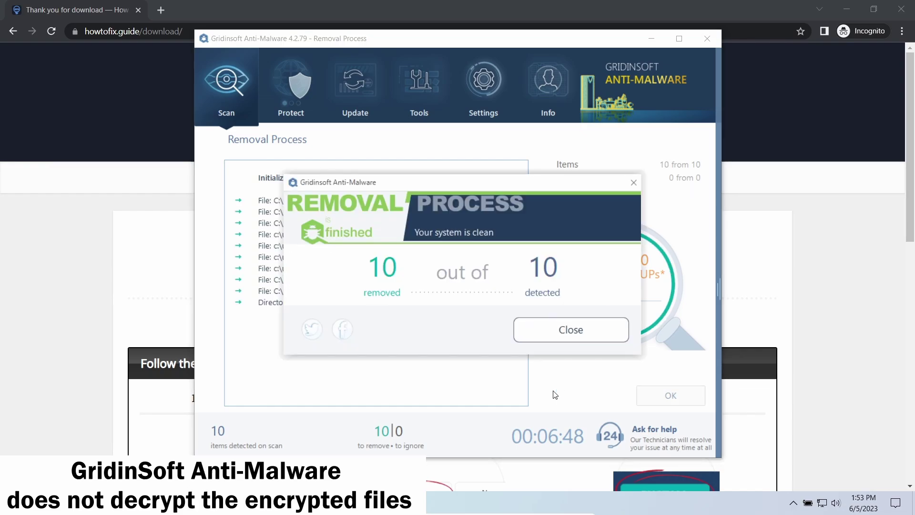
left_click(578, 331)
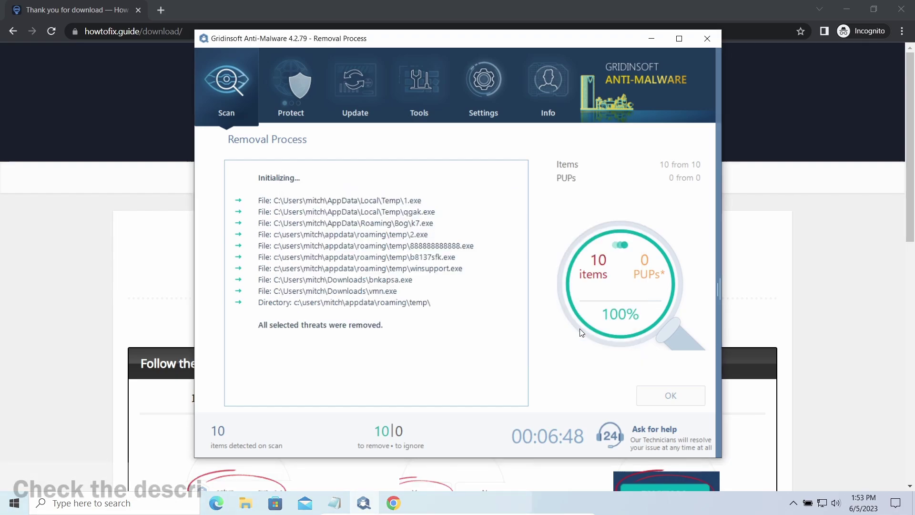
left_click(654, 393)
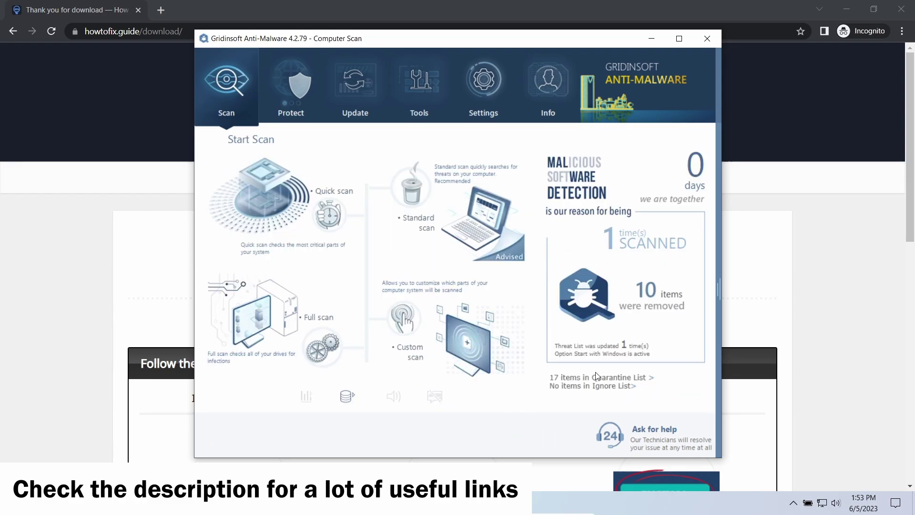